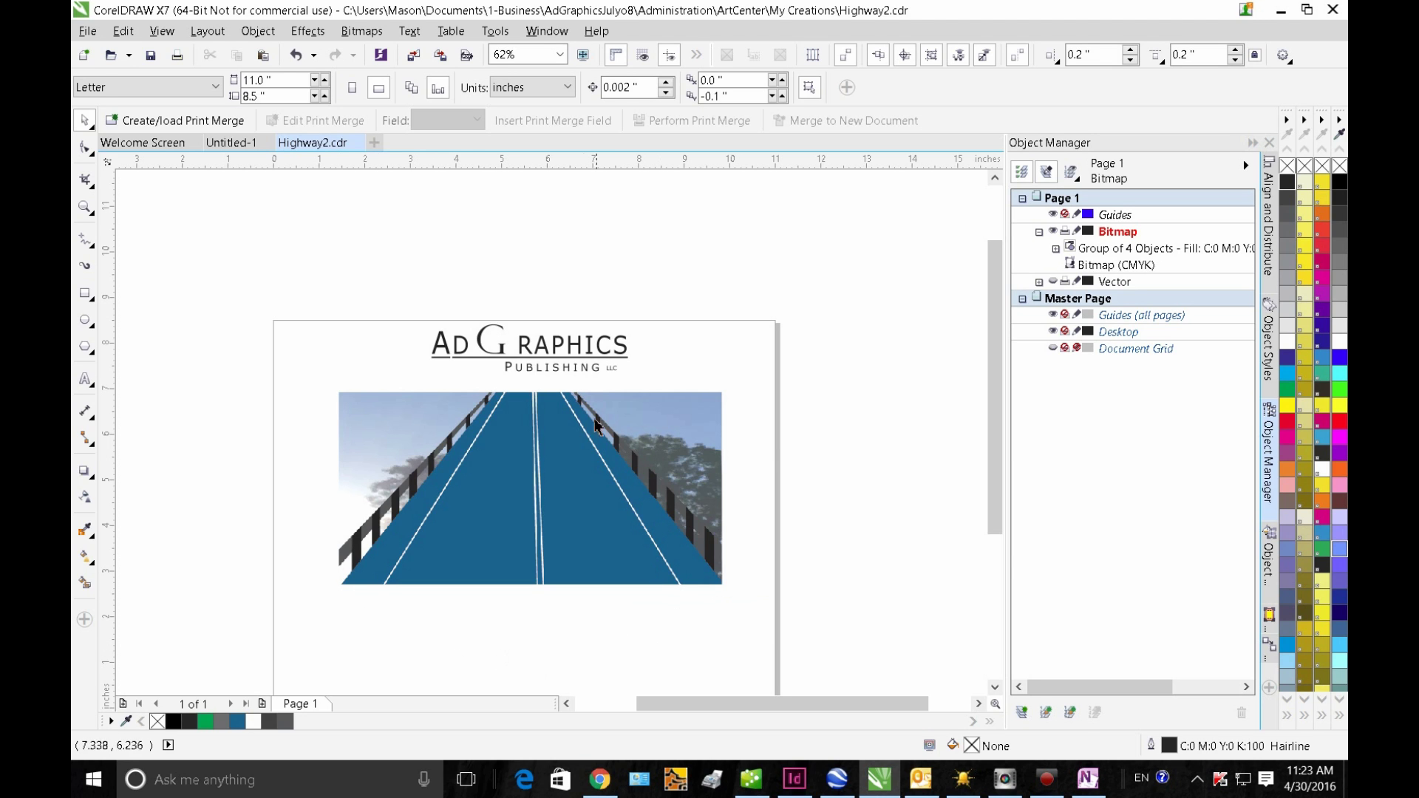
Move the AdGraphics Publishing logo group onto the lower centre of the highway bitmap.
drag(546, 356, 543, 508)
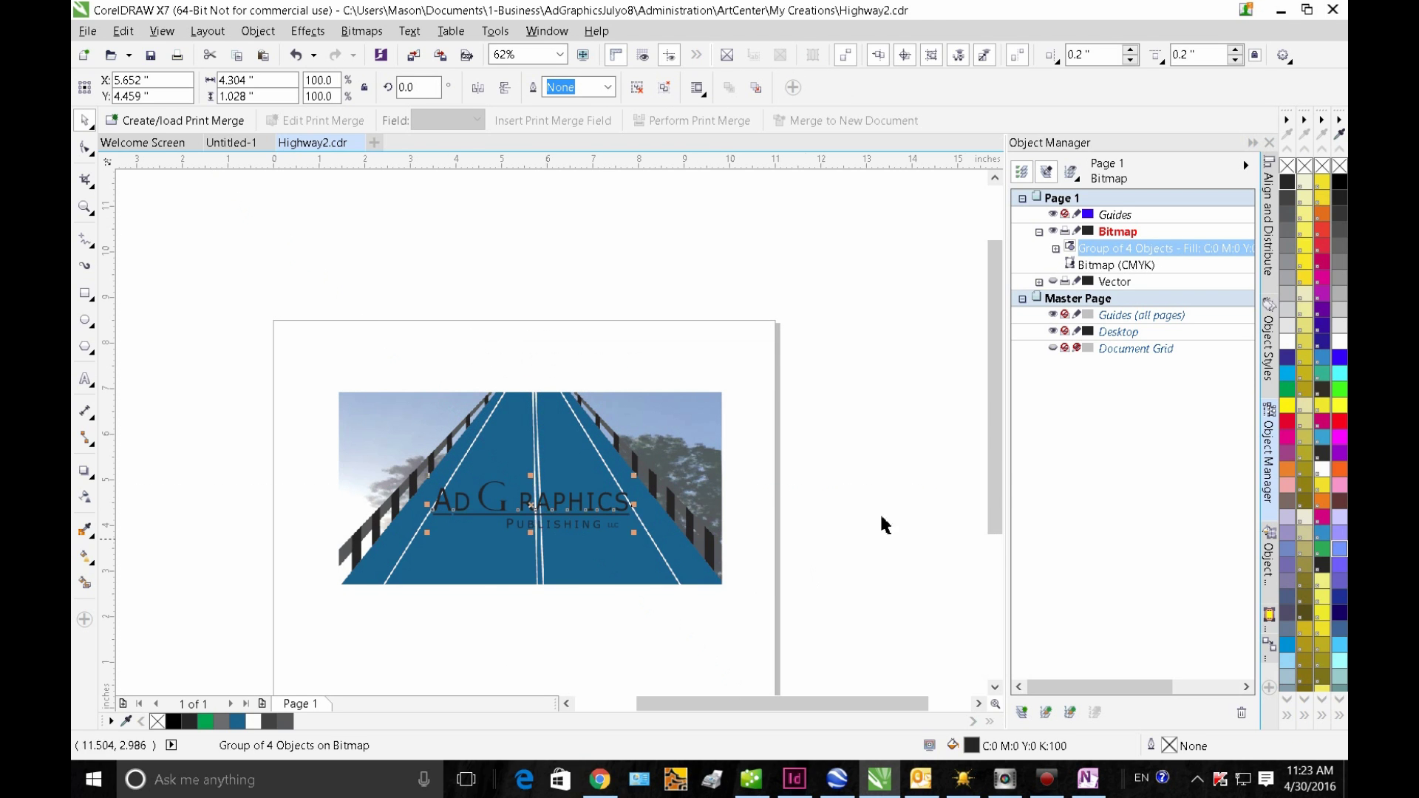
Fill the logo with White from the colour palette so it stands out on the blue road.
click(1286, 350)
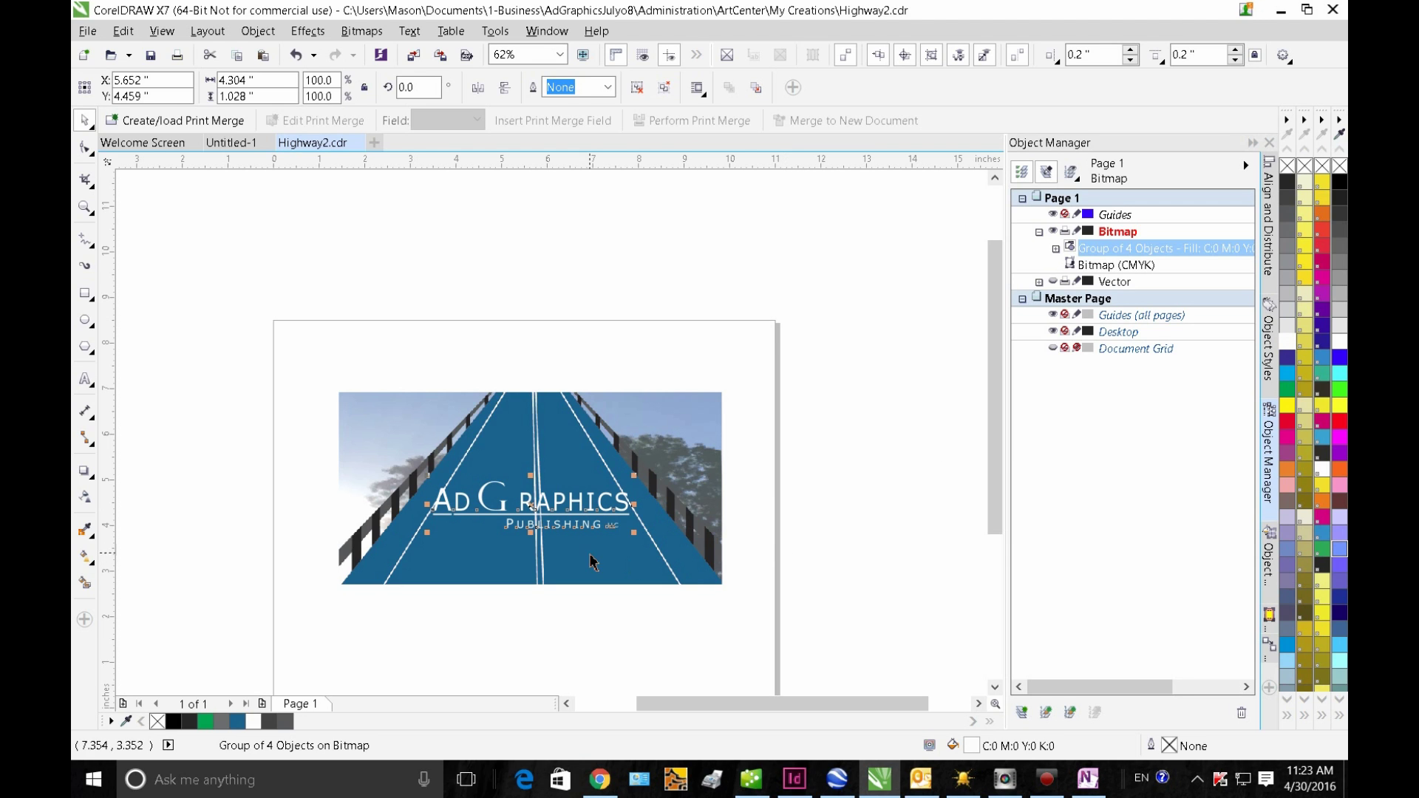
click(86, 497)
Apply uniform transparency of about 67 to the white logo so the highway shows through.
click(499, 555)
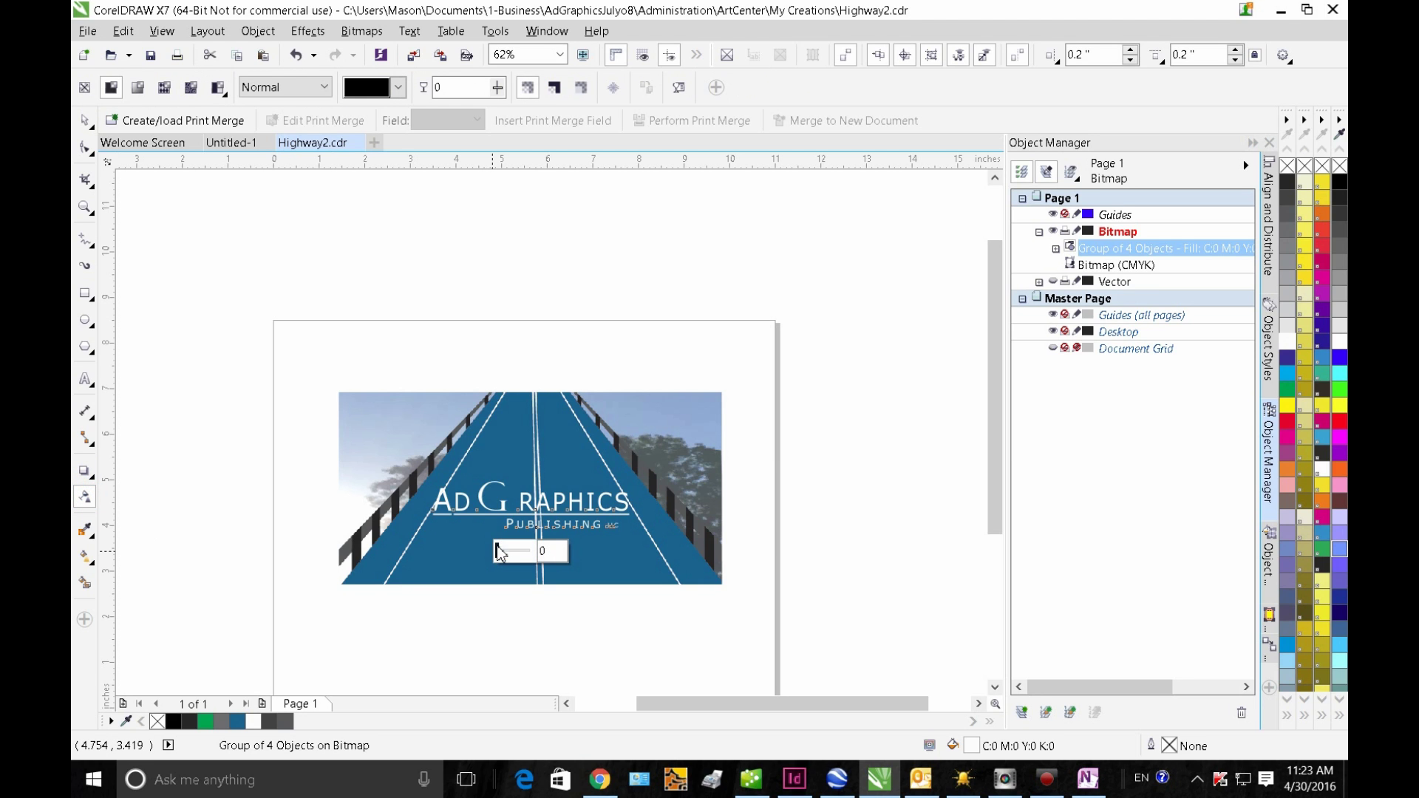
drag(499, 555, 521, 555)
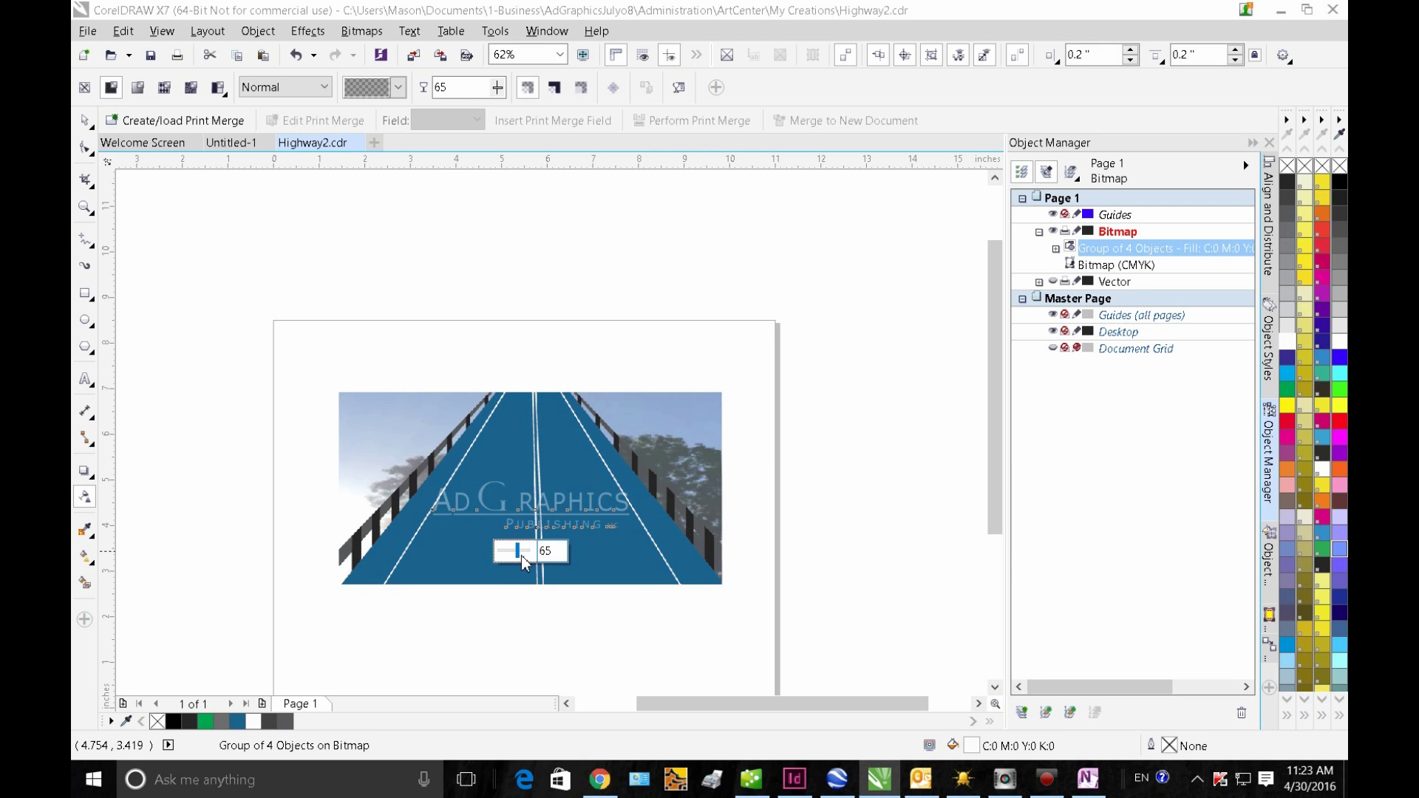
click(521, 553)
drag(529, 558, 527, 557)
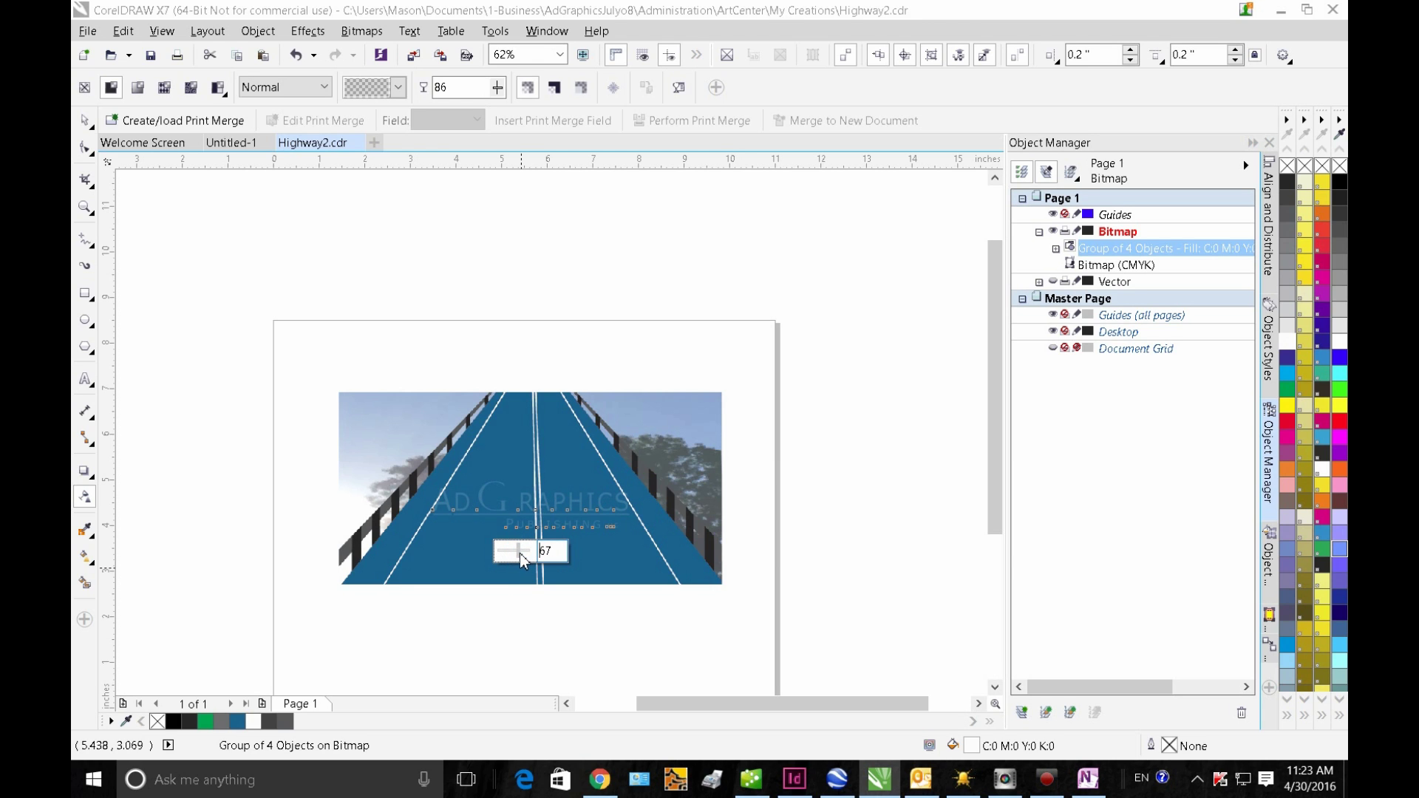
click(520, 554)
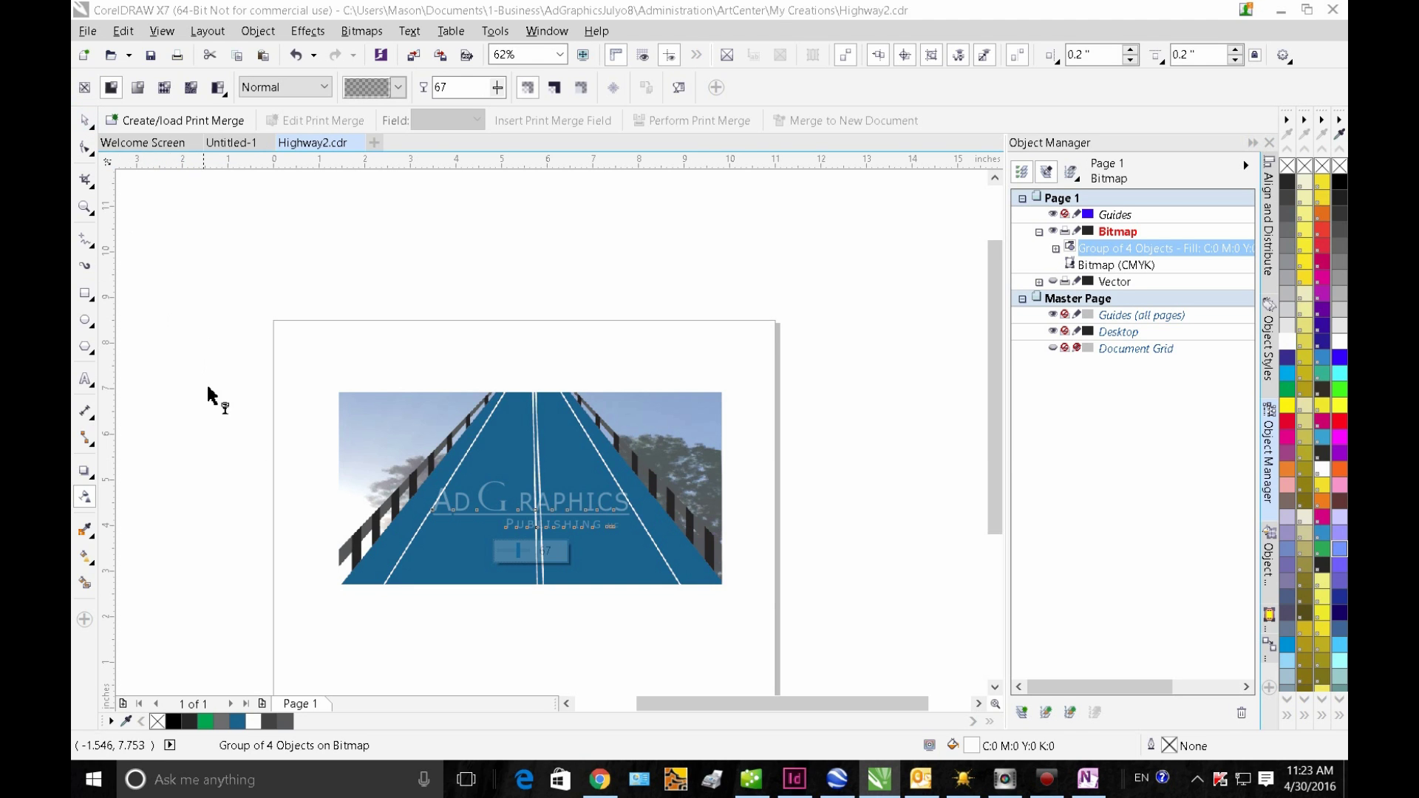
Save the Highway2 document with the watermarked logo.
click(153, 58)
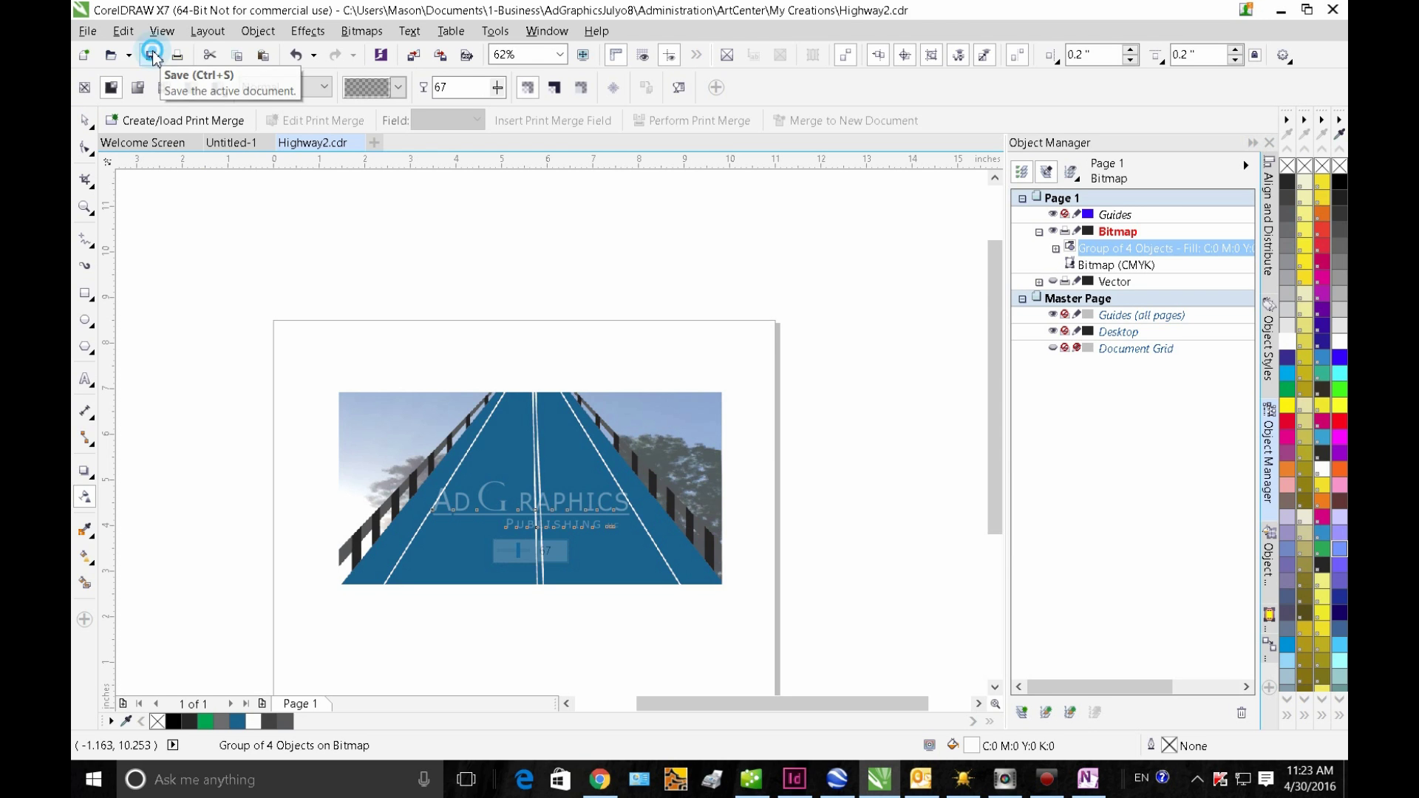